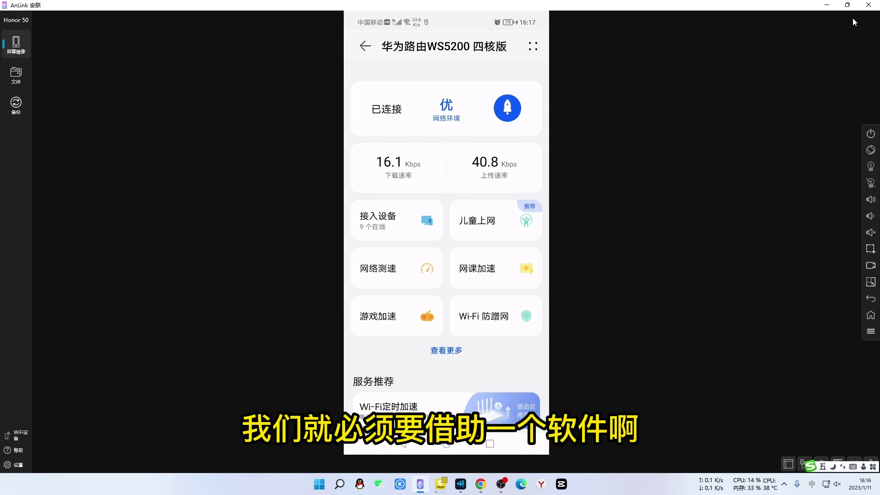
# Download the WirelessMon installer wirelessmon.exe from wirelessmon.com and open the folder it was saved in.
pyautogui.click(828, 6)
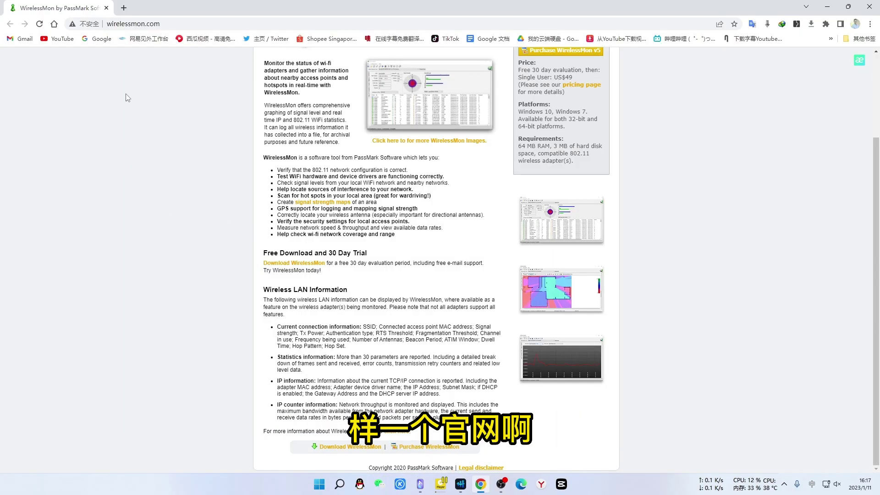
pyautogui.scroll(3, 127, 97)
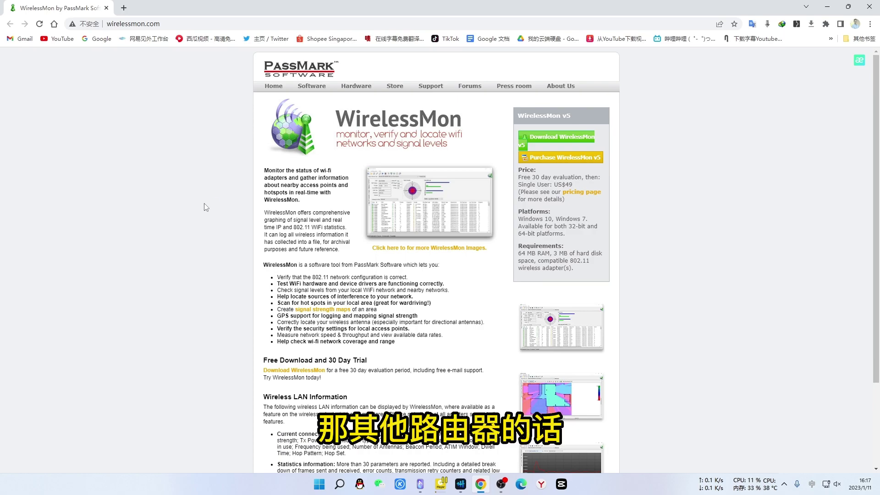
pyautogui.scroll(-3, 206, 207)
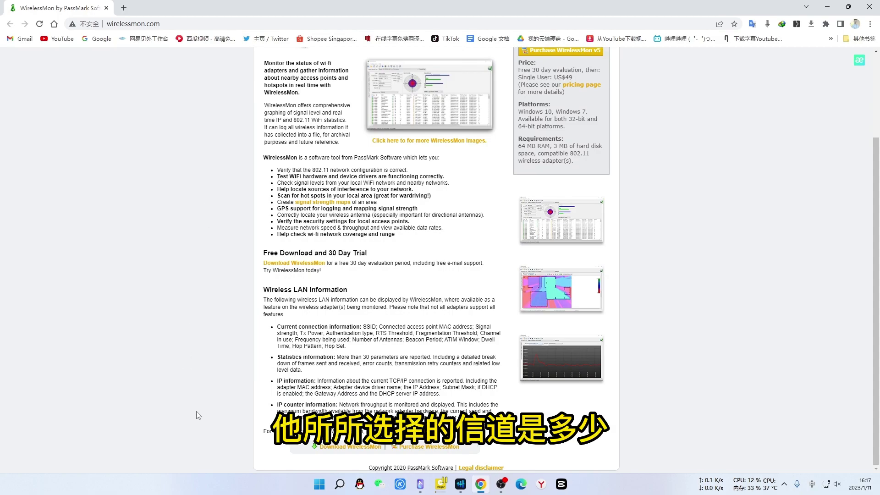
pyautogui.click(349, 452)
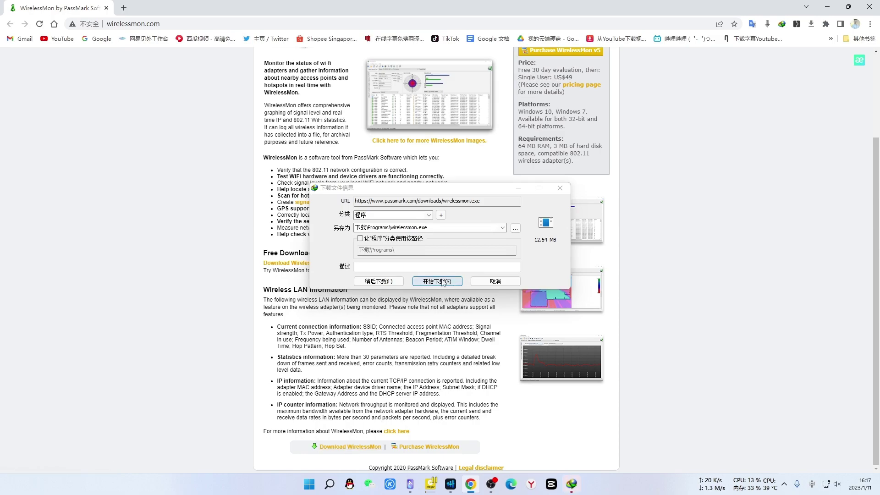
pyautogui.click(436, 281)
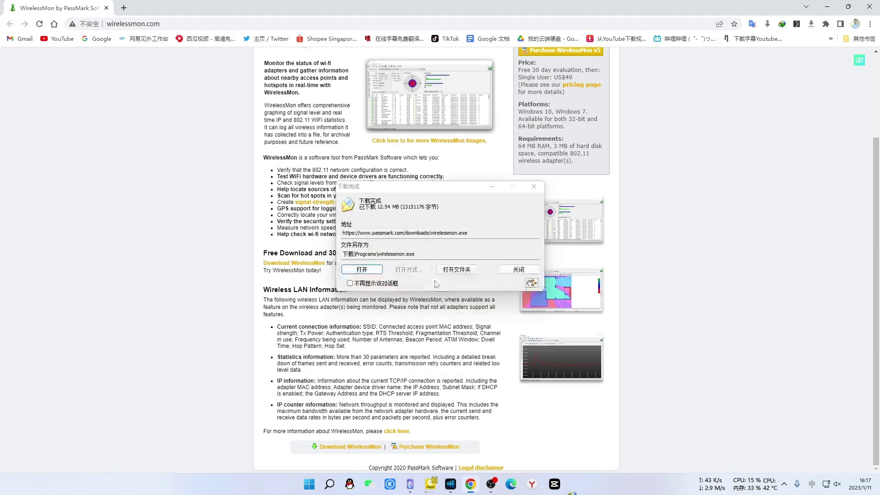
pyautogui.click(457, 269)
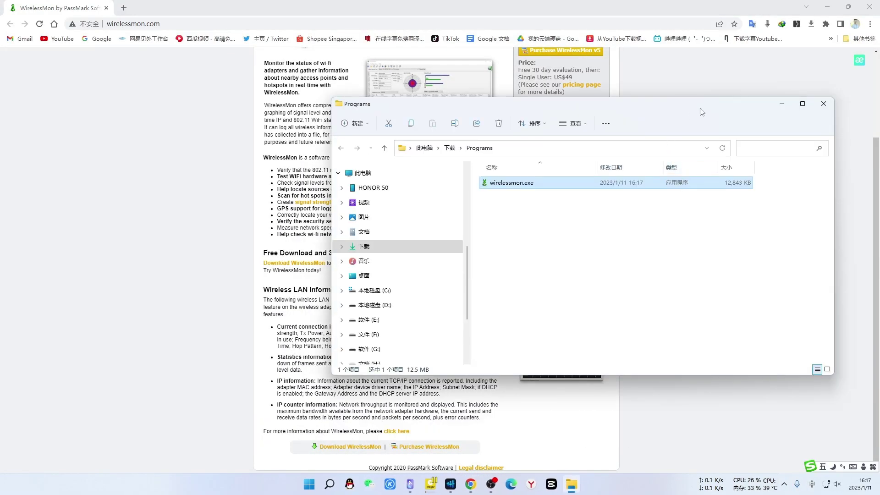
# Run wirelessmon.exe, accept the license agreement, and install it in C:\Program Files\WirelessMon with a desktop icon.
pyautogui.click(828, 7)
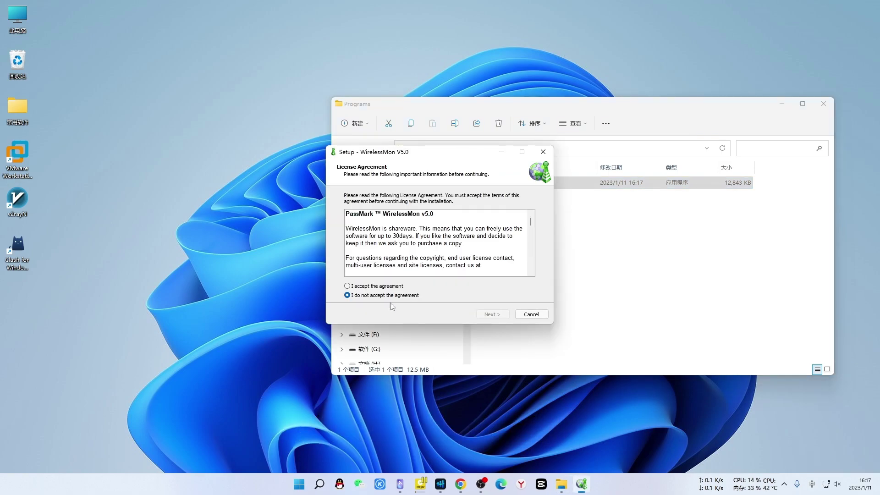
pyautogui.click(349, 286)
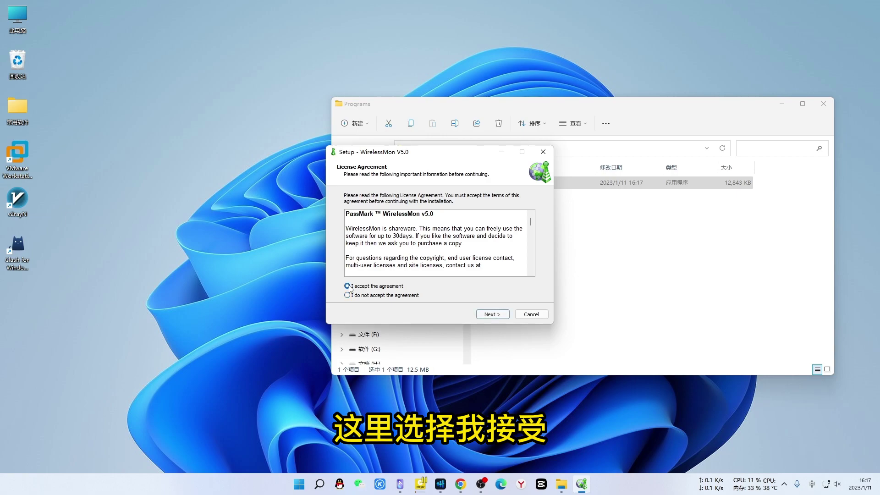
pyautogui.click(493, 315)
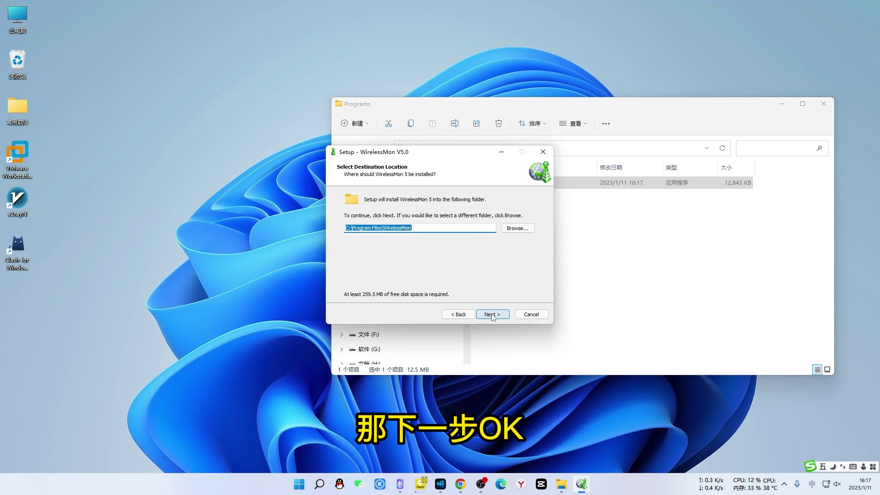
pyautogui.click(493, 315)
pyautogui.click(493, 316)
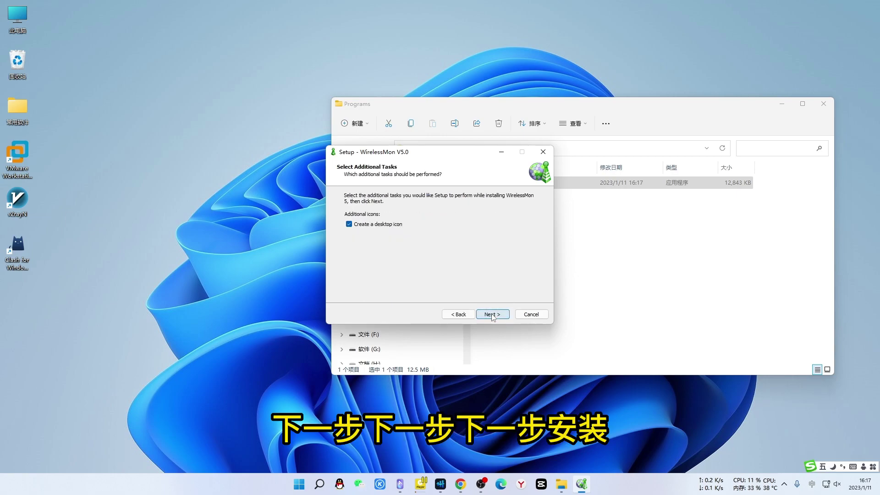
pyautogui.click(492, 316)
pyautogui.click(493, 316)
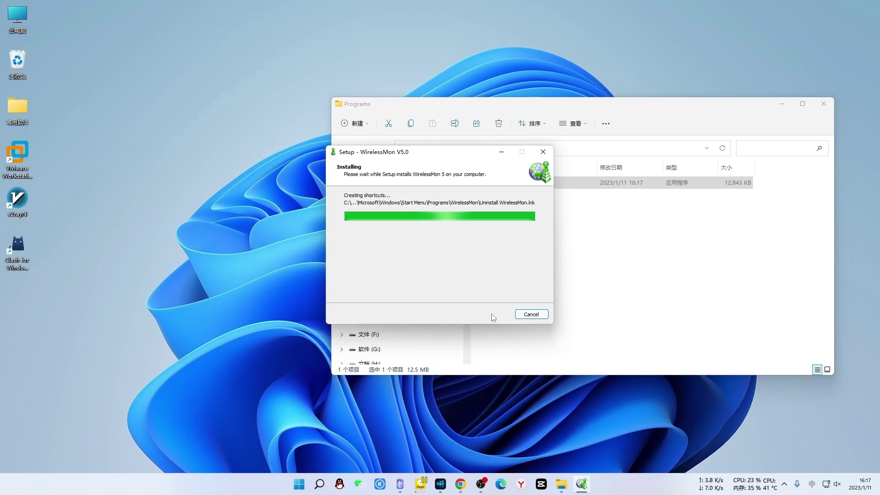
pyautogui.click(494, 316)
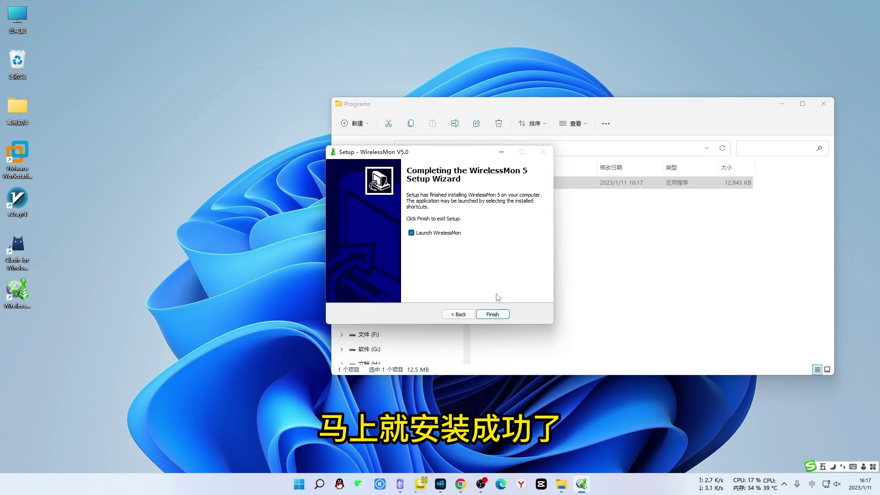
# Finish the setup with WirelessMon launched, continue with the 30-day evaluation, and maximize the program window.
pyautogui.click(493, 314)
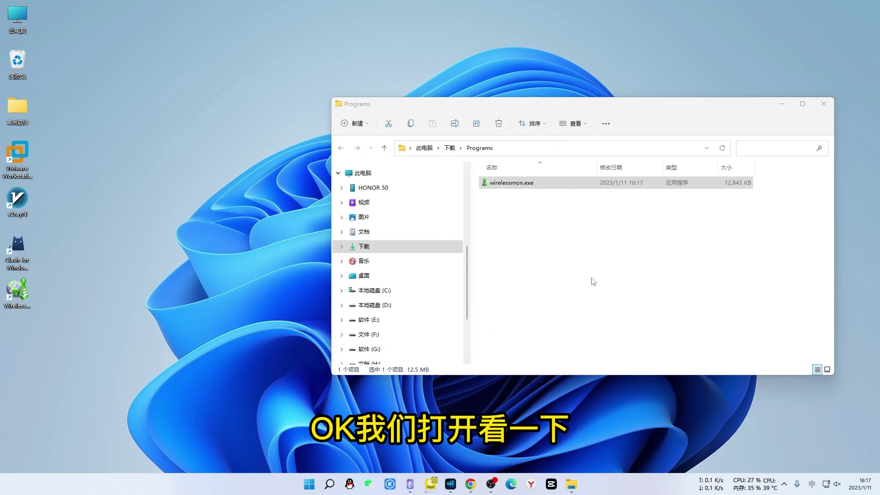
pyautogui.click(782, 104)
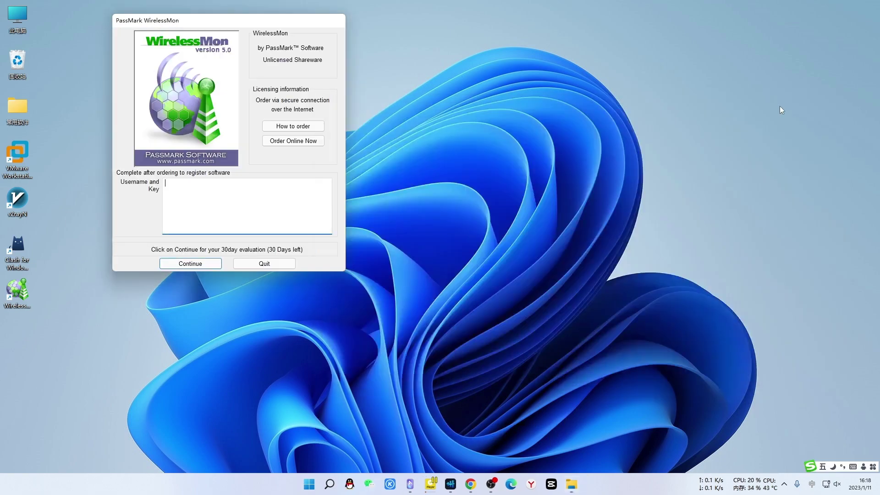
pyautogui.moveTo(228, 23); pyautogui.dragTo(382, 53)
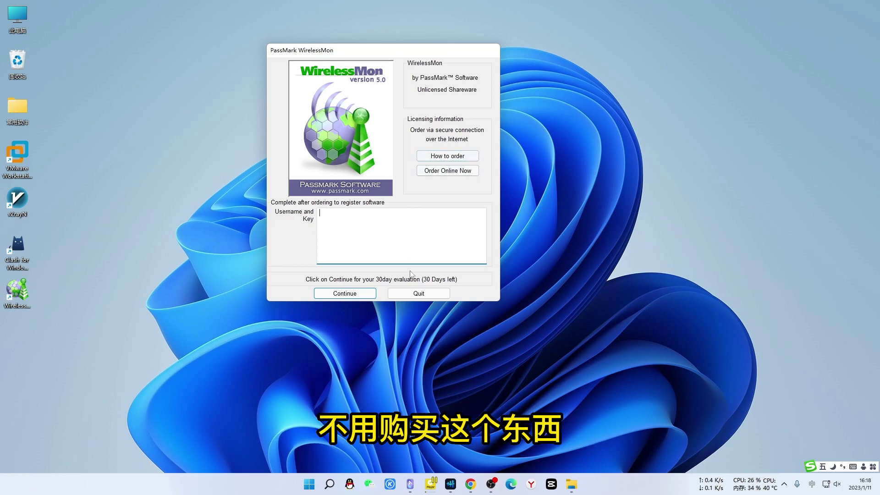
pyautogui.click(365, 293)
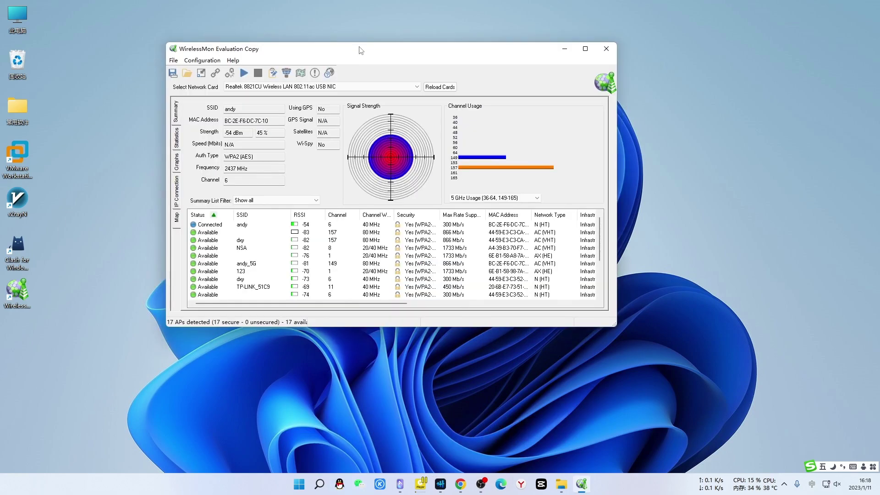
pyautogui.click(585, 49)
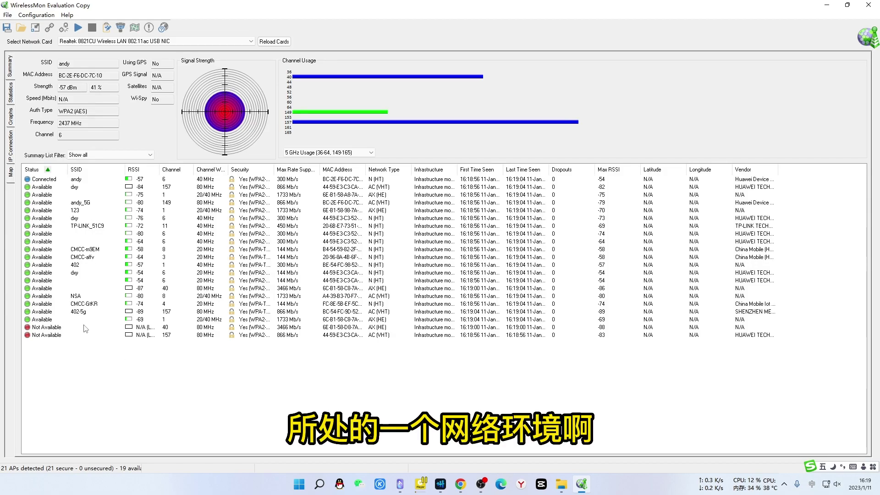
# Examine the connected 2.4 GHz network's channel and check which neighbouring networks share it.
pyautogui.click(76, 181)
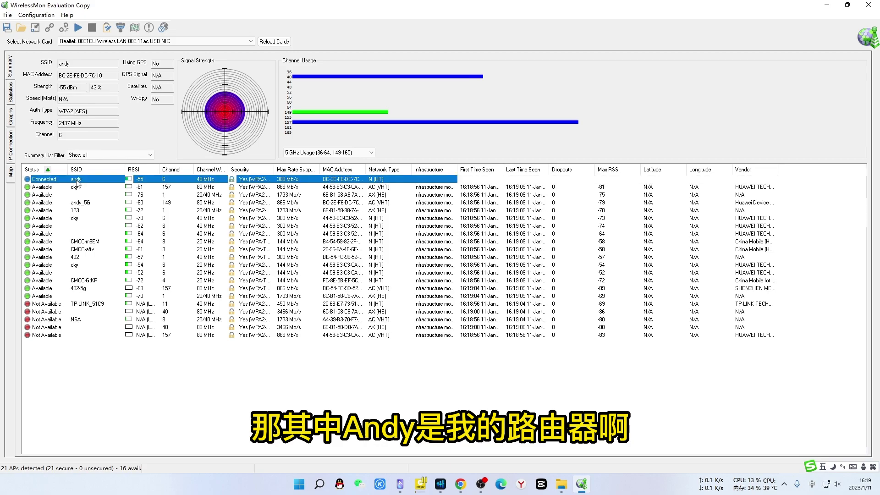
pyautogui.click(78, 196)
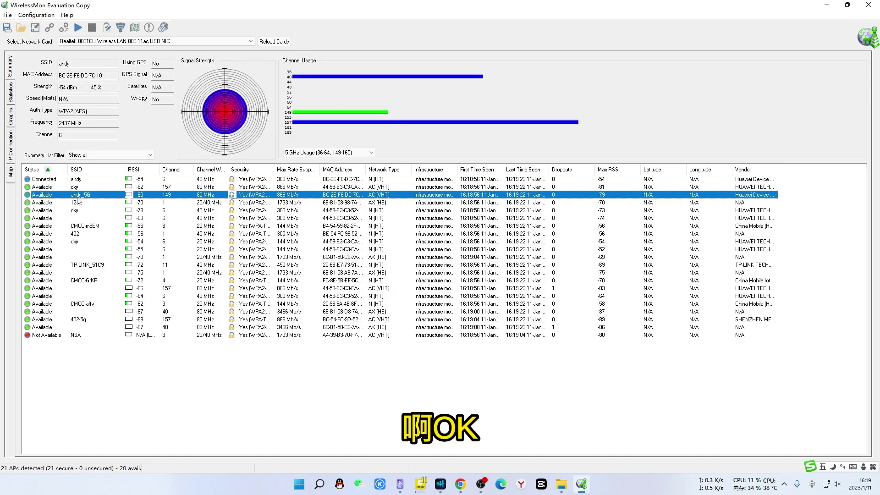
pyautogui.click(79, 181)
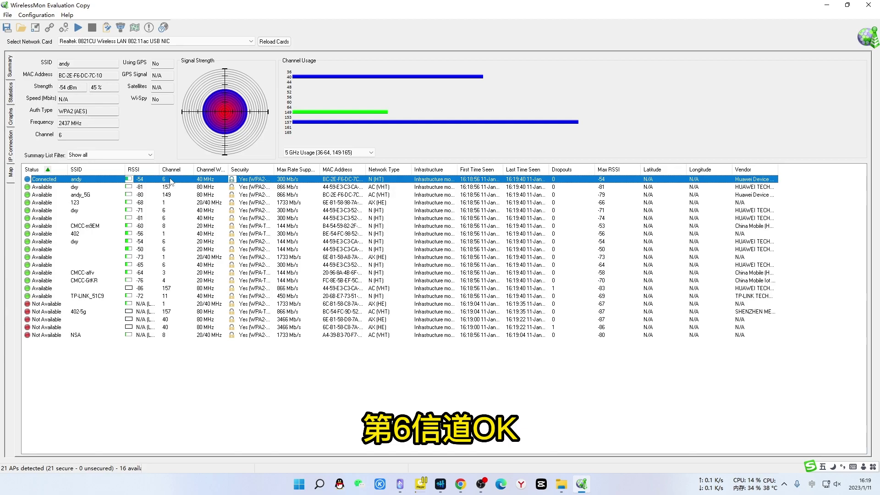
pyautogui.click(167, 211)
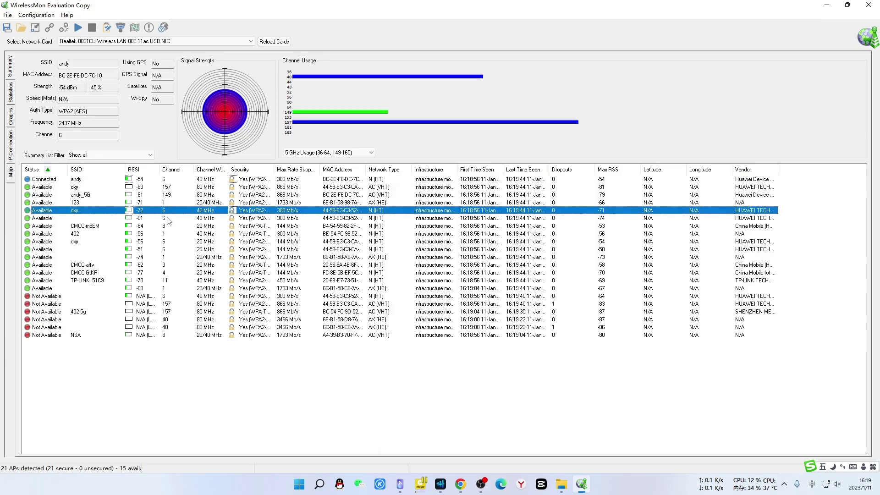
pyautogui.click(170, 219)
pyautogui.click(170, 243)
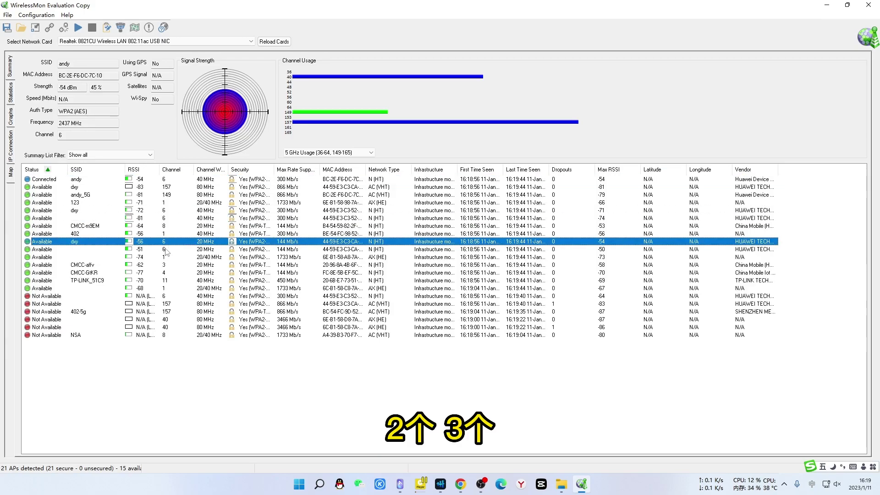
pyautogui.click(167, 250)
pyautogui.click(168, 297)
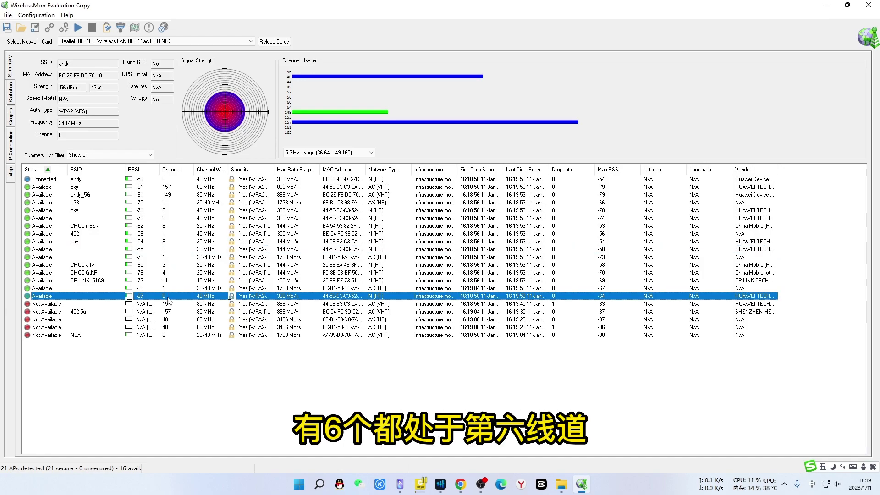
pyautogui.click(171, 179)
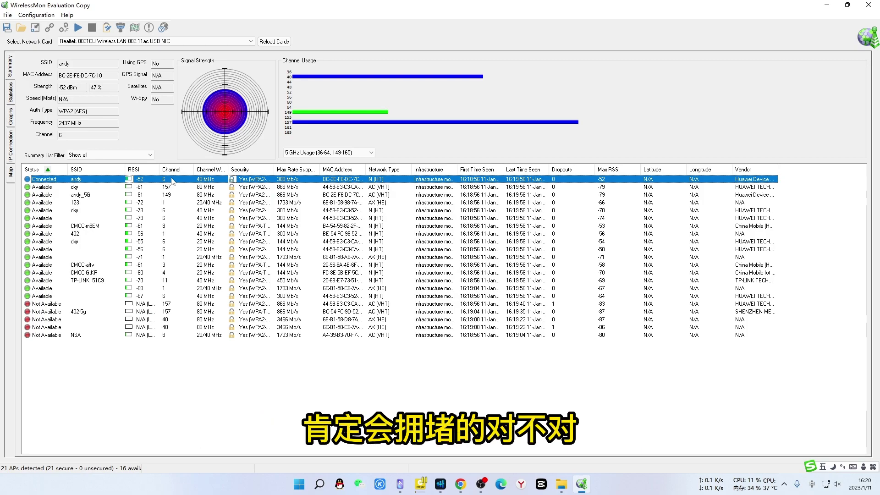
# Compare the channel of the router's own 5 GHz network with the channels of the other listed networks.
pyautogui.click(89, 197)
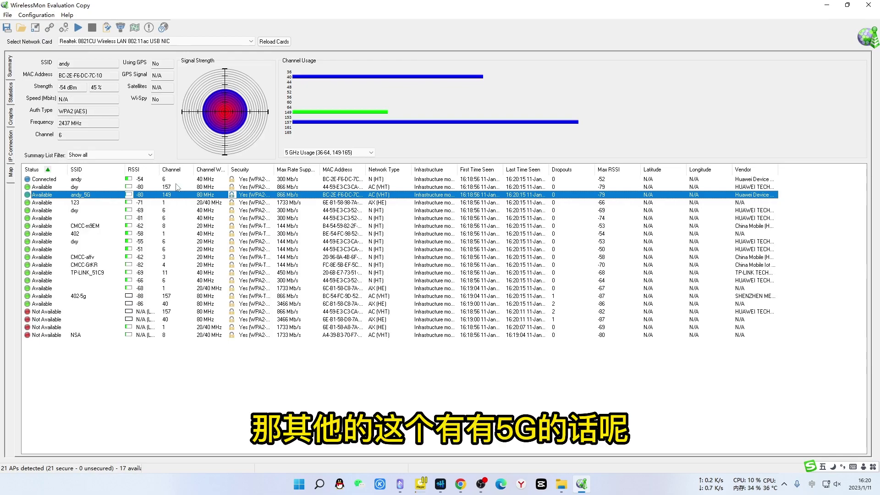
pyautogui.click(167, 297)
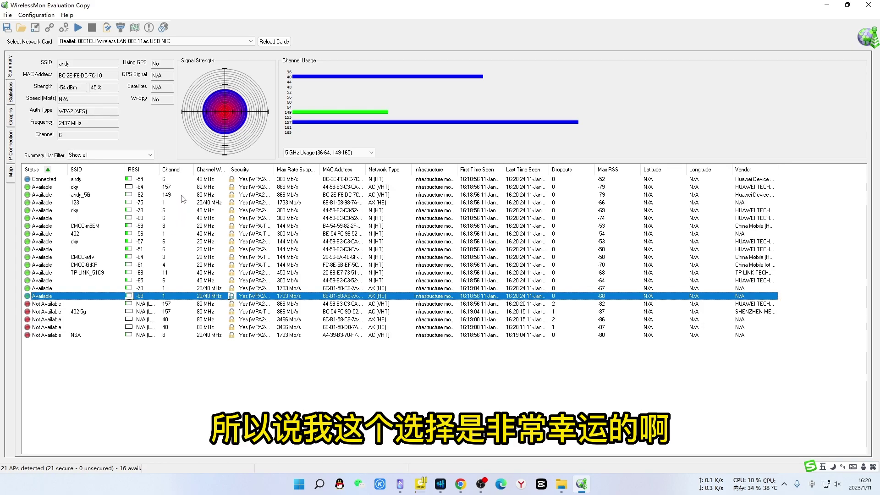
pyautogui.click(166, 195)
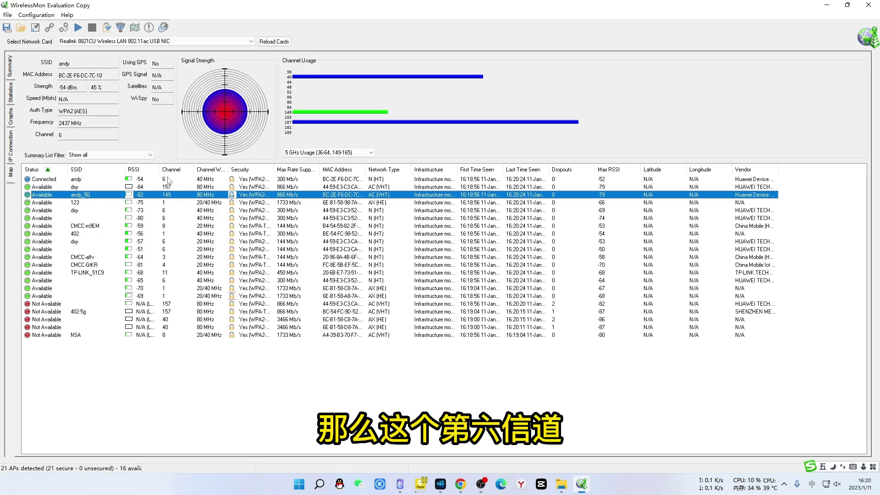
pyautogui.click(186, 180)
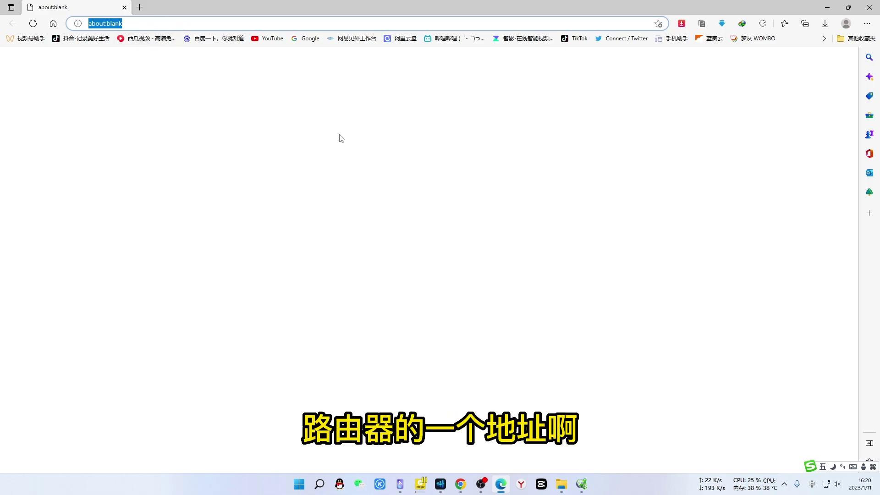
# Switch to the Edge browser and open the router's admin page at 192.168.3.1.
pyautogui.write('192.')
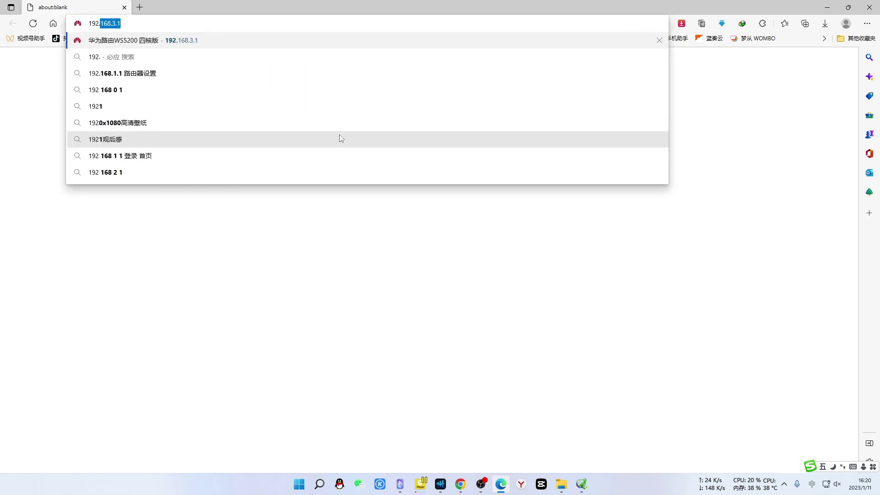
pyautogui.write('168.3.1')
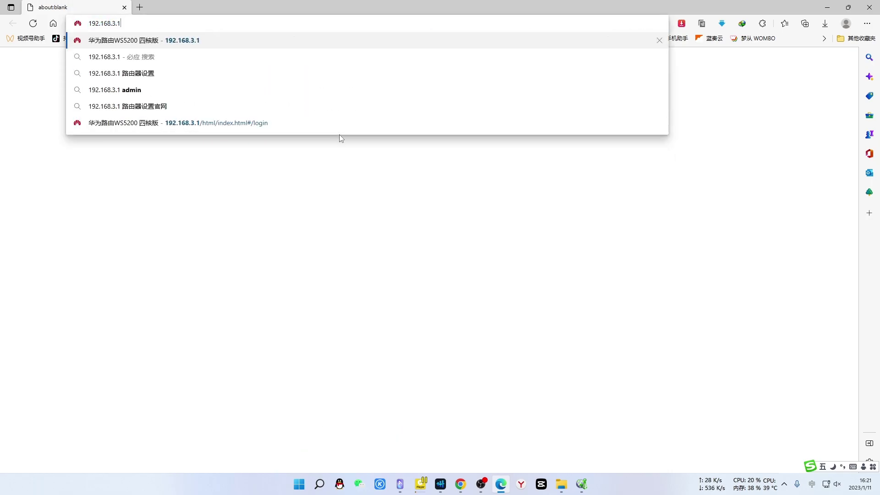
pyautogui.press('Return')
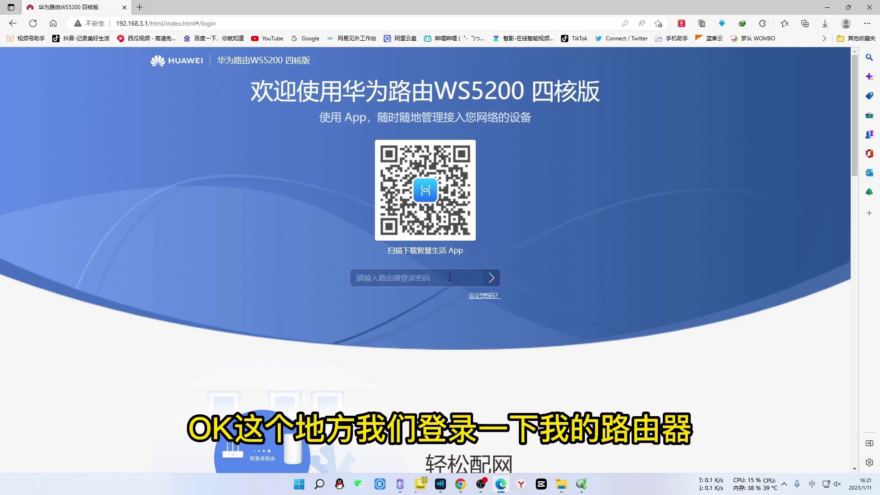
# Log in to the Huawei router by filling in the router login password.
pyautogui.click(473, 281)
pyautogui.click(419, 314)
pyautogui.click(491, 278)
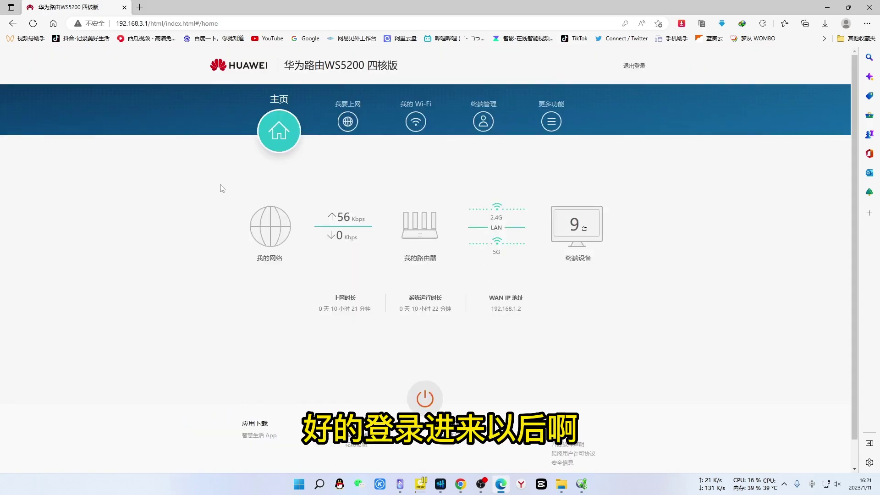
# Open the router's advanced Wi-Fi settings (Wi-Fi 高级) showing the 2.4G and 5G channel options.
pyautogui.click(551, 121)
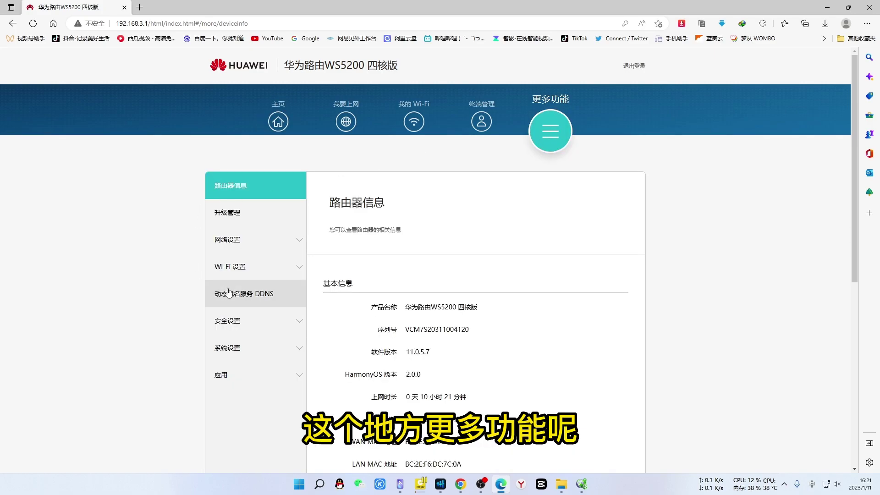
pyautogui.click(237, 269)
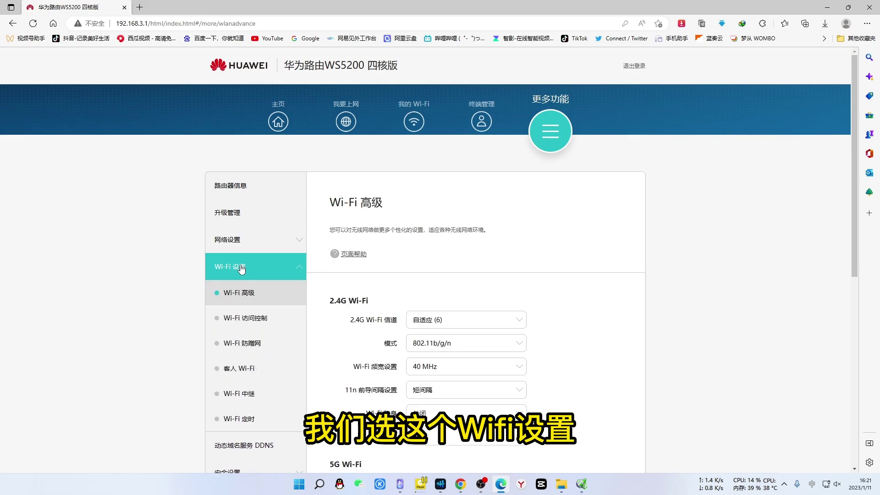
pyautogui.scroll(-3, 571, 250)
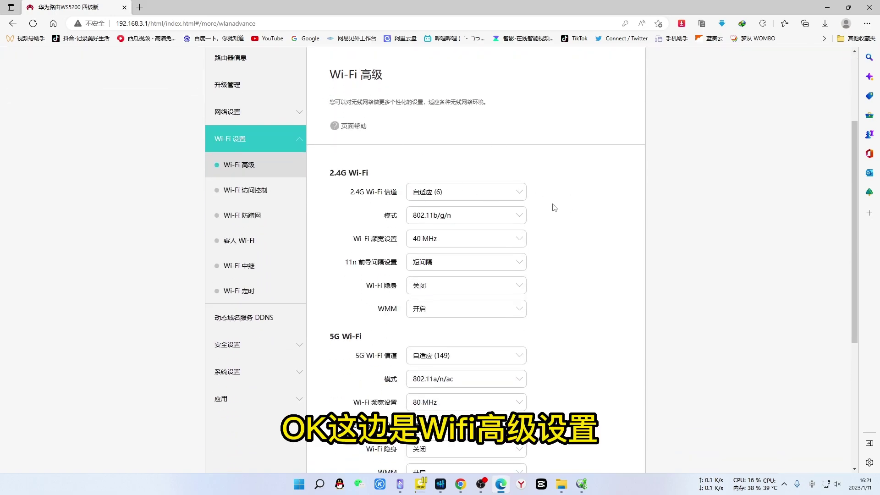
# Set the 2.4G Wi-Fi channel to 11 in the router's advanced settings, consulting the nearby networks' channels in WirelessMon before choosing.
pyautogui.scroll(-2, 553, 206)
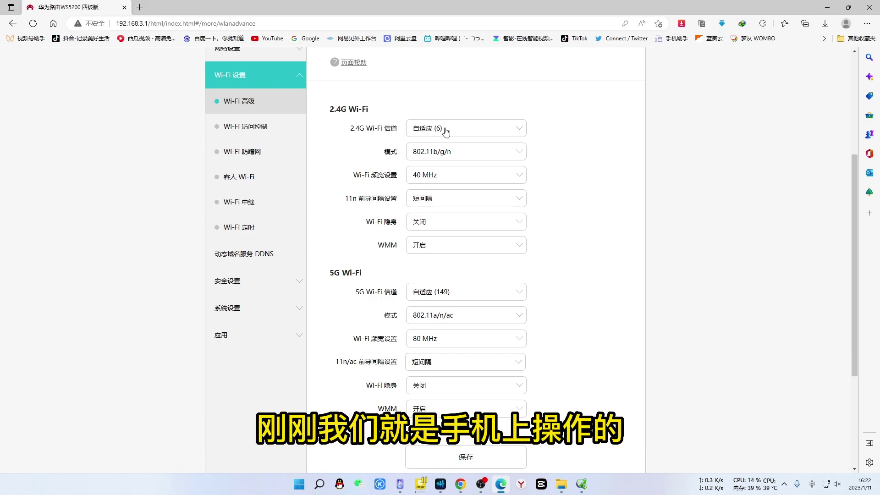
pyautogui.click(519, 132)
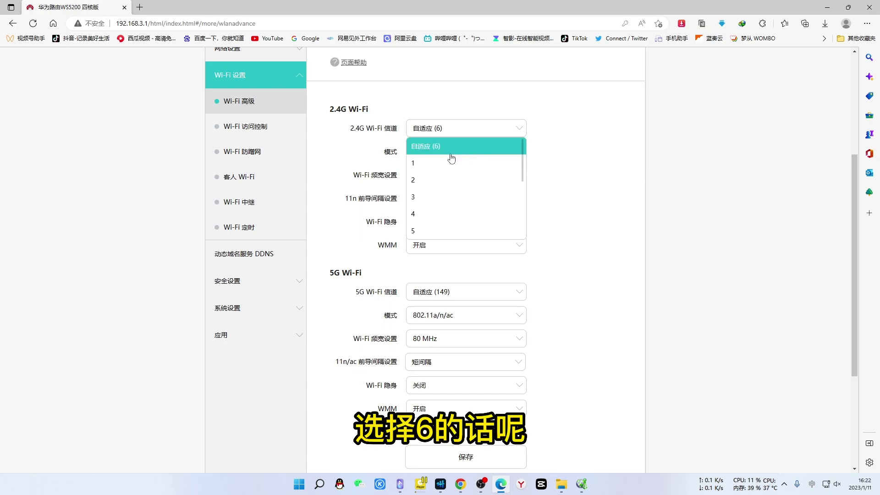
pyautogui.scroll(-3, 440, 188)
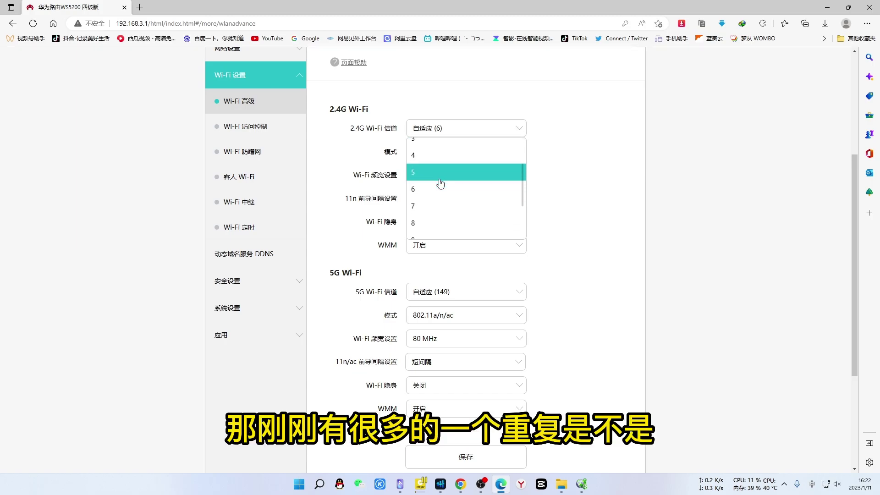
pyautogui.scroll(-4, 442, 183)
pyautogui.scroll(6, 442, 183)
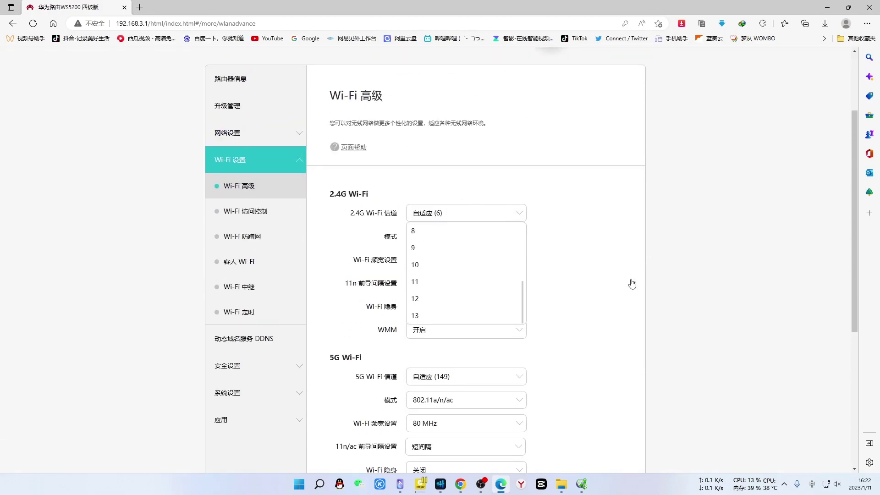
pyautogui.click(581, 484)
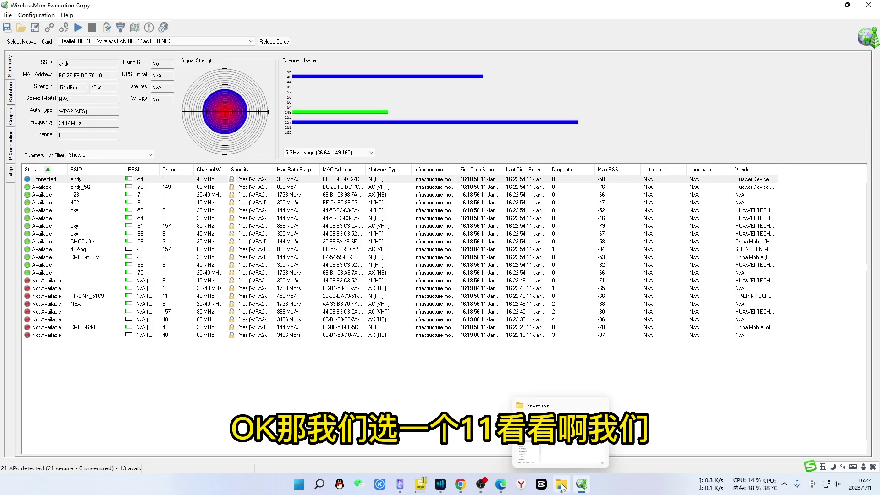
pyautogui.click(501, 484)
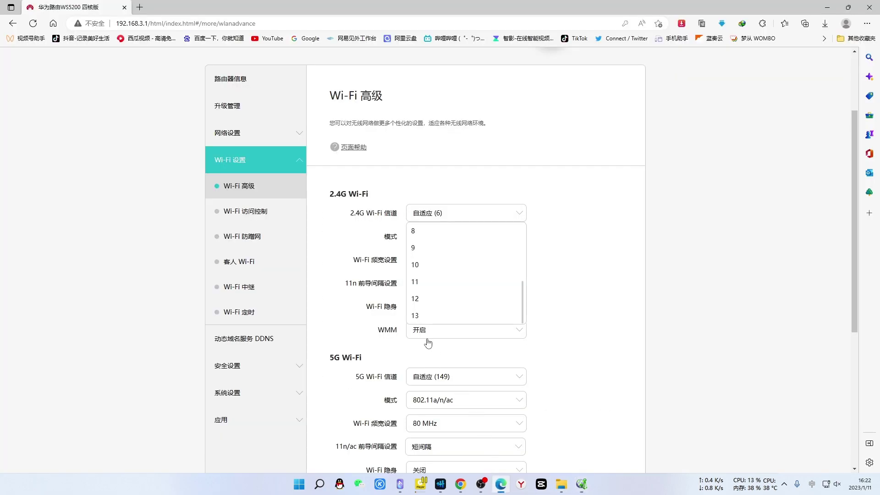
pyautogui.click(426, 282)
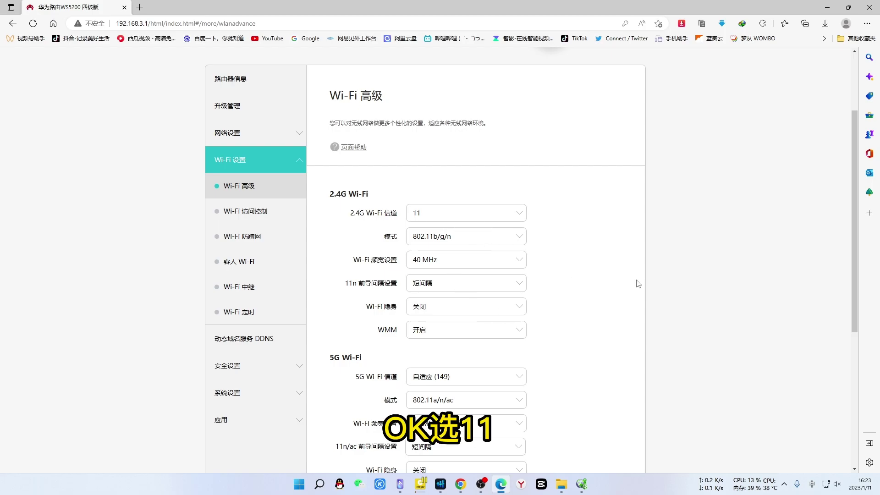
# Switch to WirelessMon to review the channels used by neighbouring networks, and return to the router page in Edge.
pyautogui.click(581, 485)
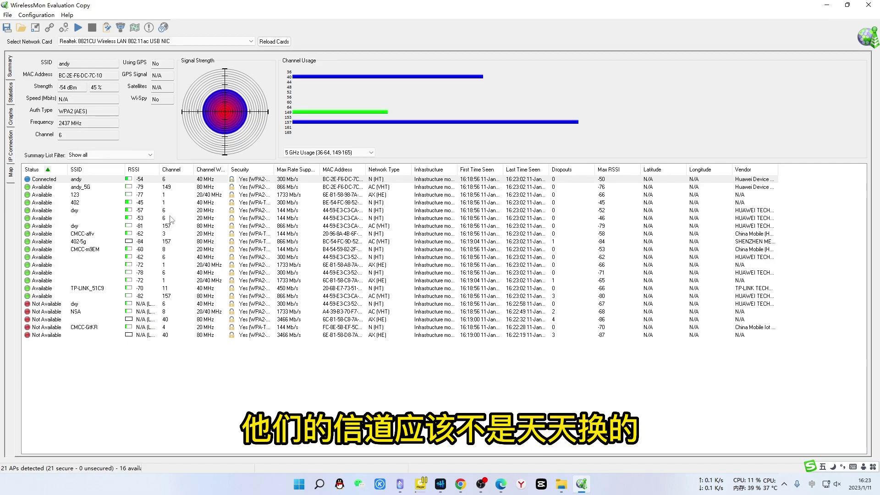
pyautogui.moveTo(503, 488)
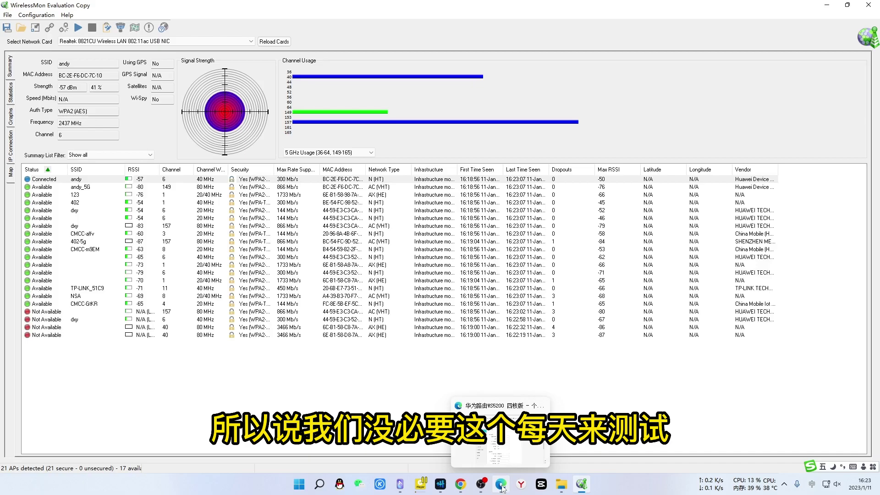
pyautogui.click(501, 436)
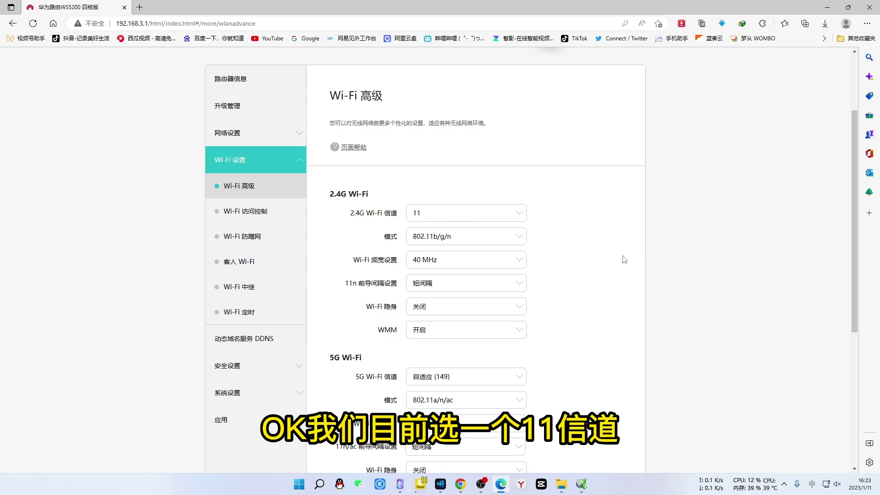
# Check the 5G Wi-Fi channel setting and save the advanced Wi-Fi configuration.
pyautogui.scroll(-4, 630, 259)
pyautogui.scroll(1, 636, 261)
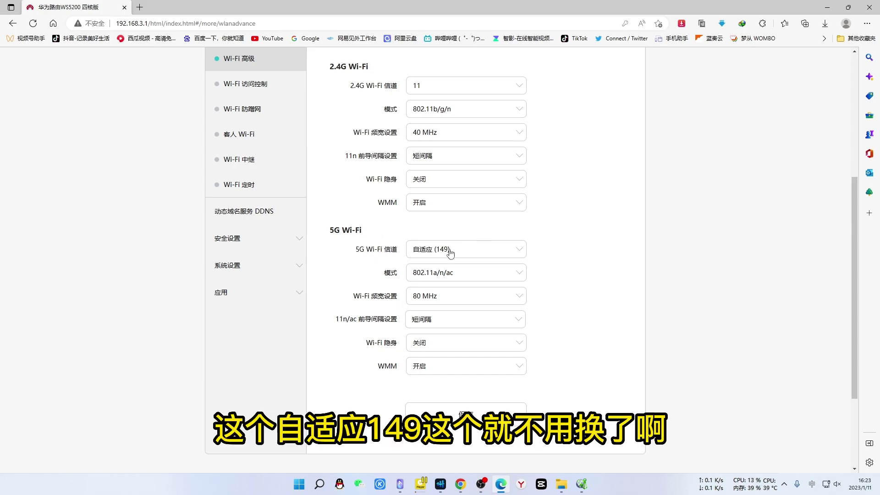
pyautogui.click(581, 484)
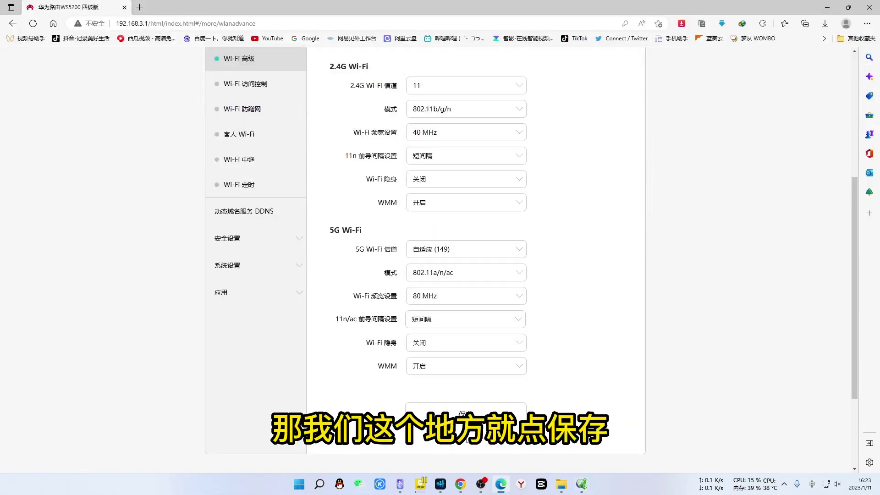
pyautogui.click(471, 415)
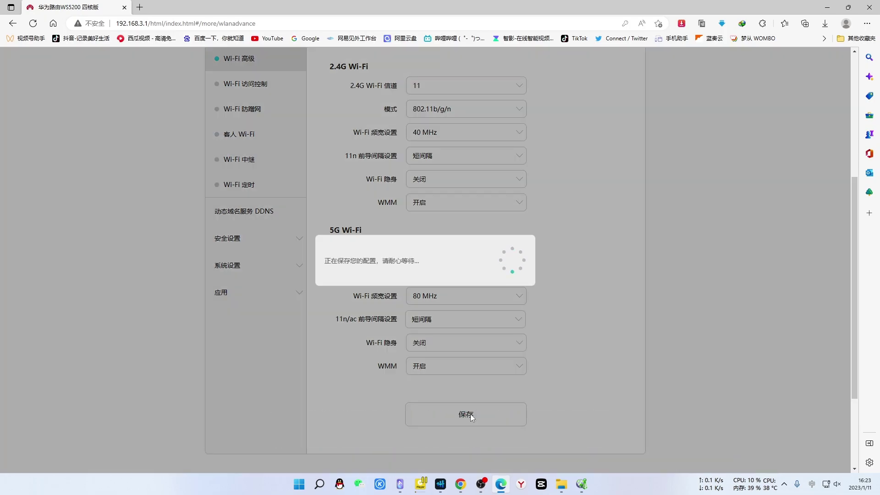
# Open the router's 我的 Wi-Fi page and review the 2.4G, 5G and Wi-Fi power mode settings.
pyautogui.scroll(5, 646, 320)
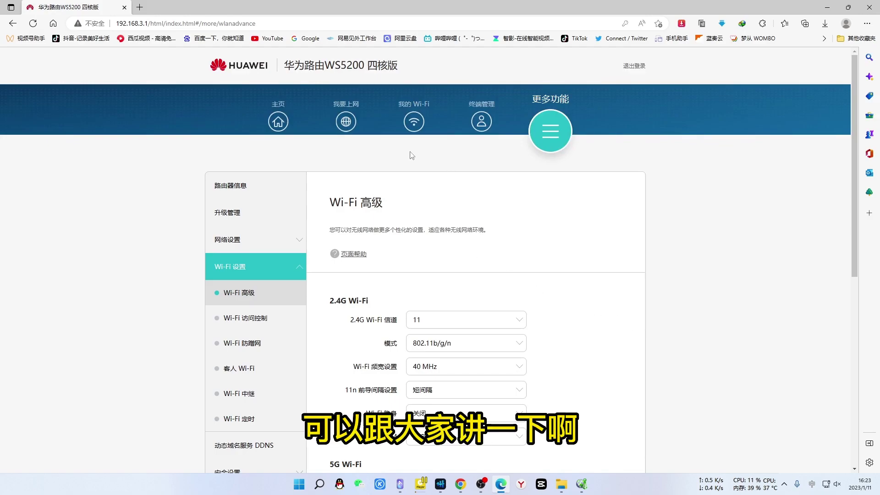
pyautogui.click(414, 130)
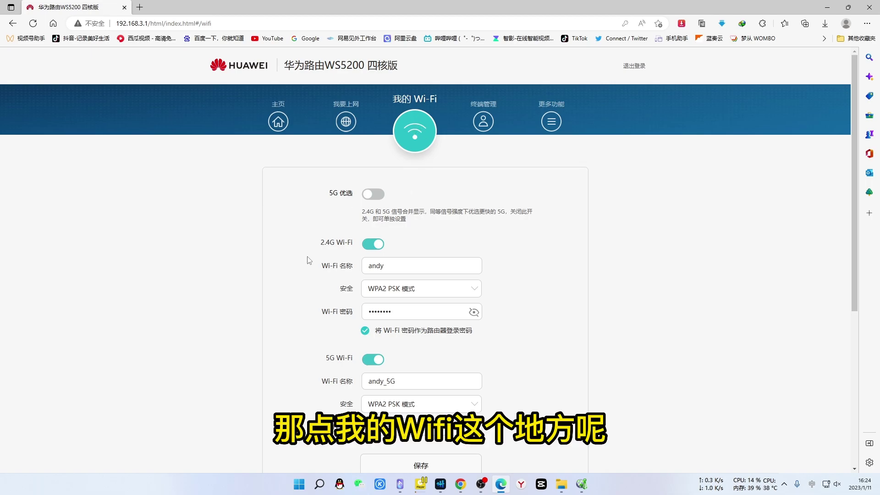
pyautogui.scroll(-1, 291, 258)
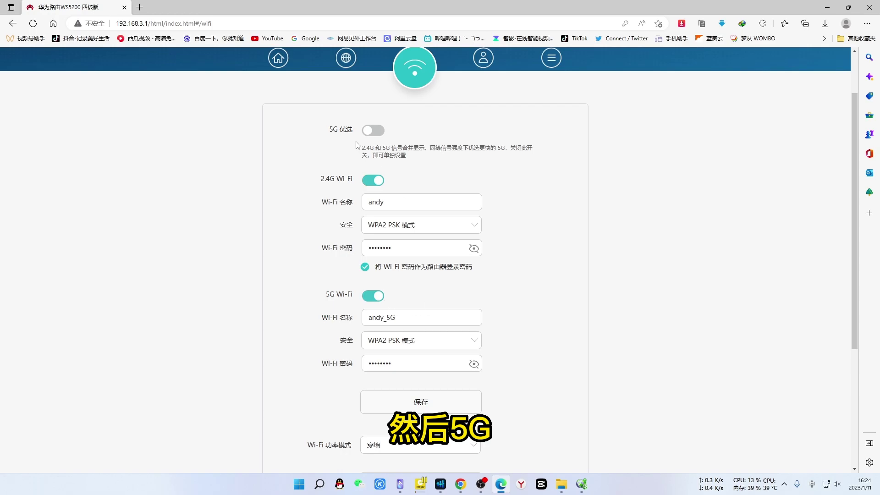
pyautogui.scroll(-1, 324, 124)
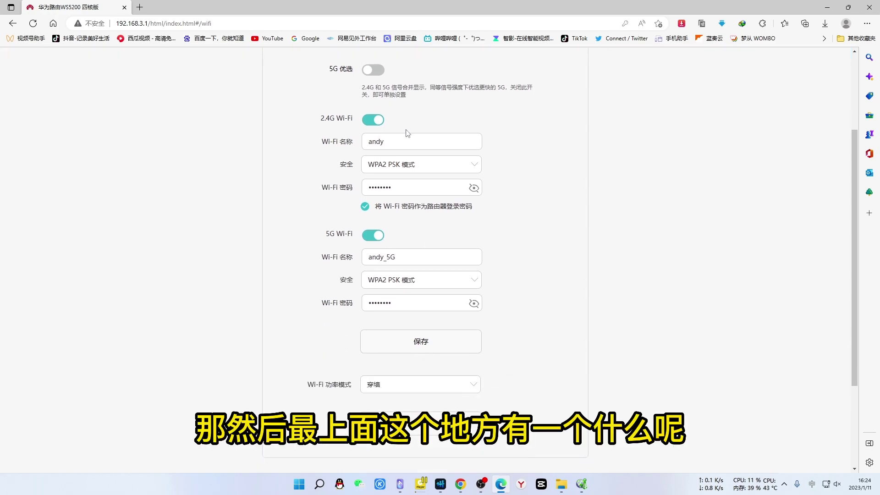
pyautogui.scroll(2, 326, 206)
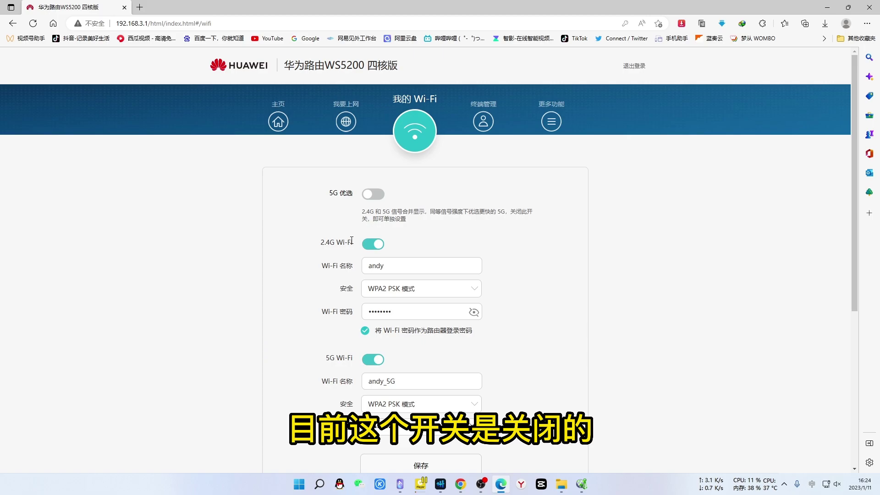
# Try to turn on 5G 优选 for combining the 2.4G and 5G signals, and cancel the network name merge.
pyautogui.click(379, 194)
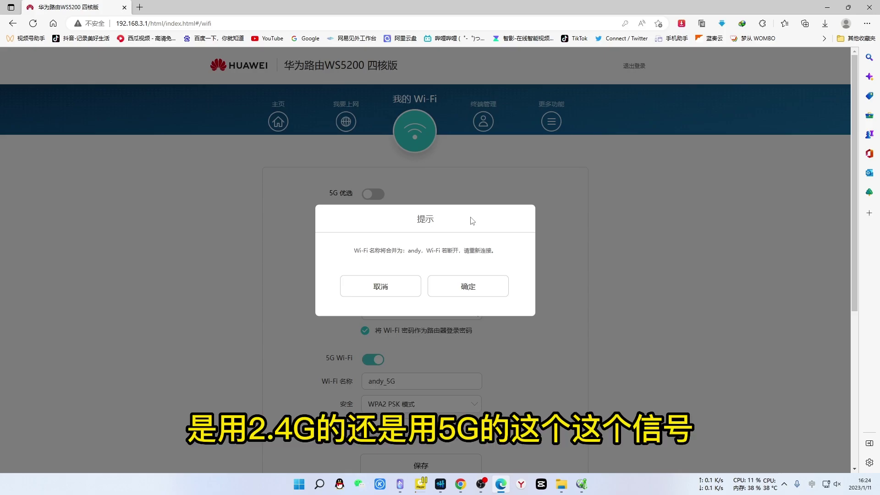
pyautogui.click(397, 288)
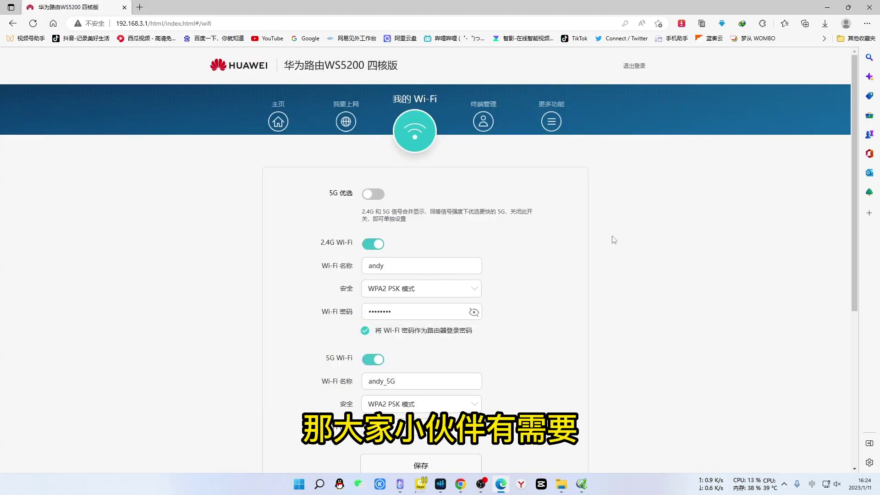
pyautogui.scroll(-3, 641, 292)
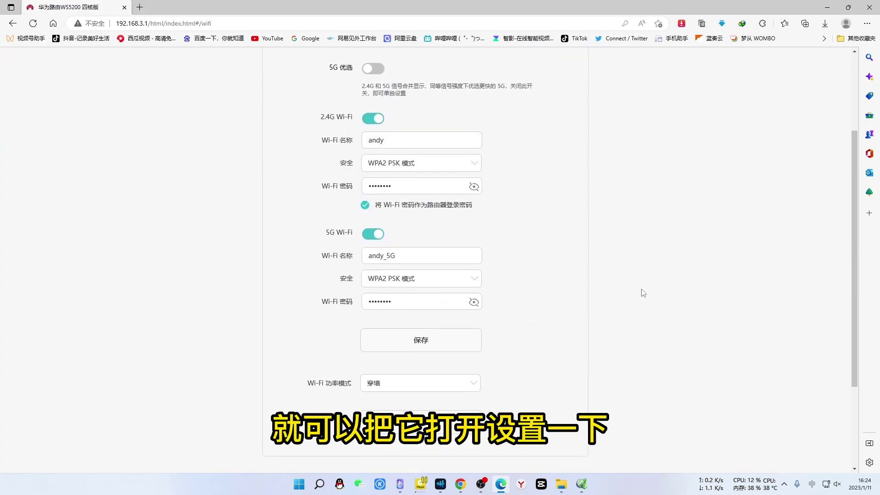
pyautogui.scroll(3, 651, 265)
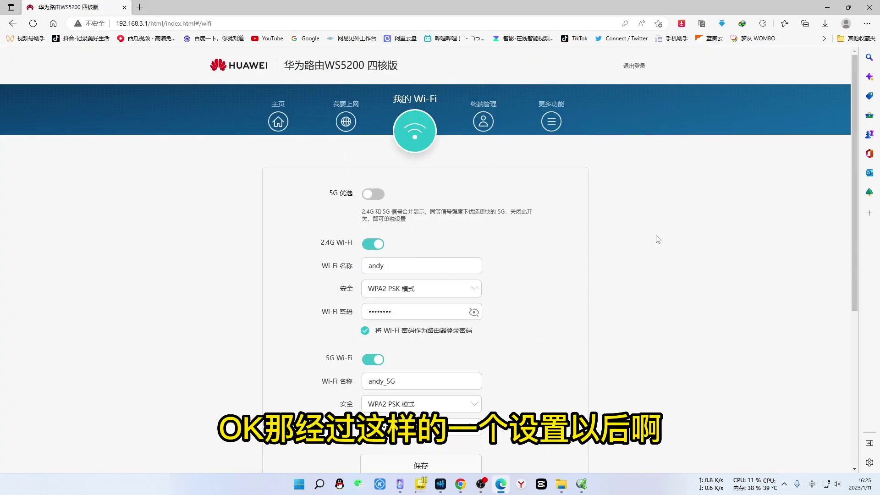
# Minimize the browser, switch to WirelessMon and select the connected network to compare its channel with the neighbouring networks.
pyautogui.click(827, 8)
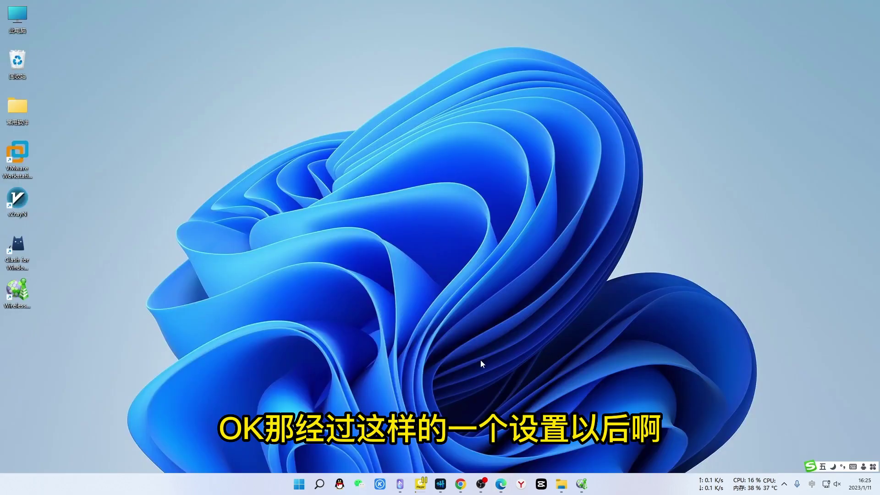
pyautogui.click(581, 484)
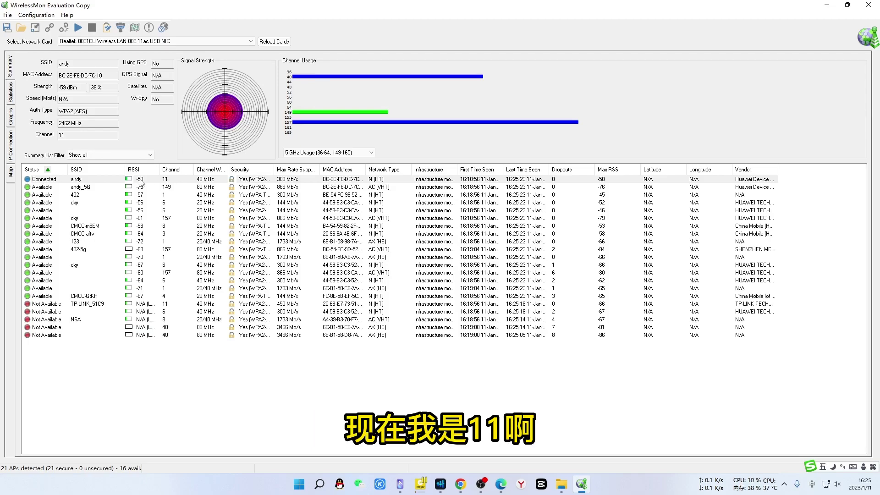
pyautogui.click(84, 179)
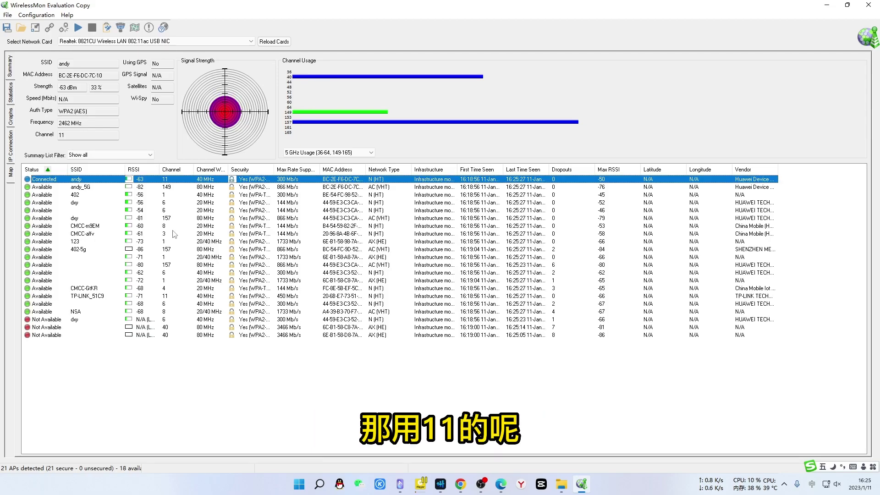